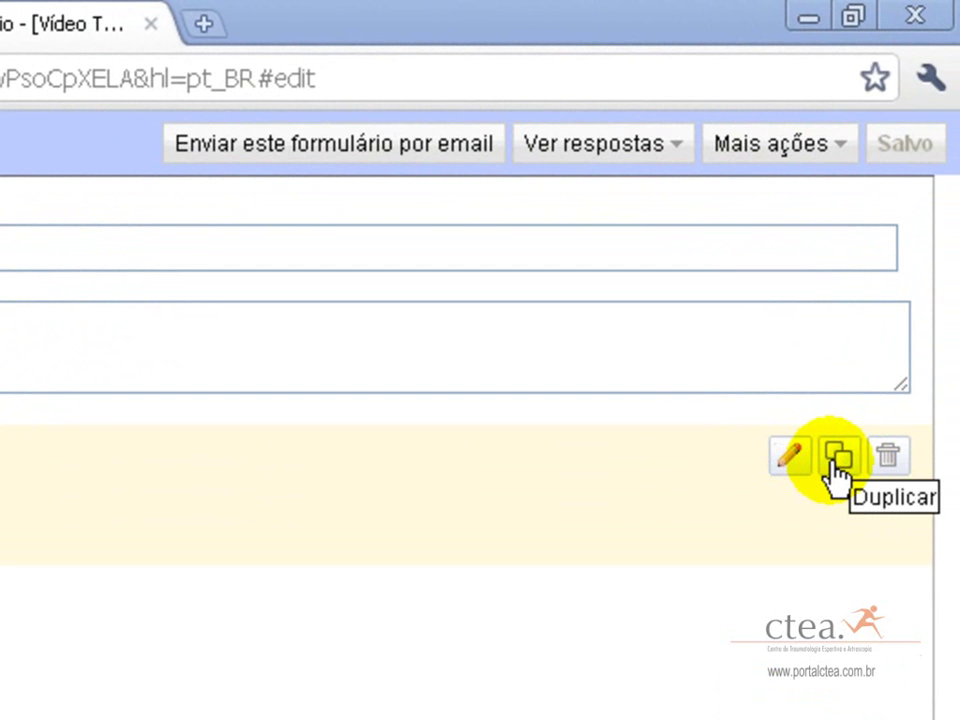
- Delete the second sample question from the form and accept discarding it
left_click(887, 458)
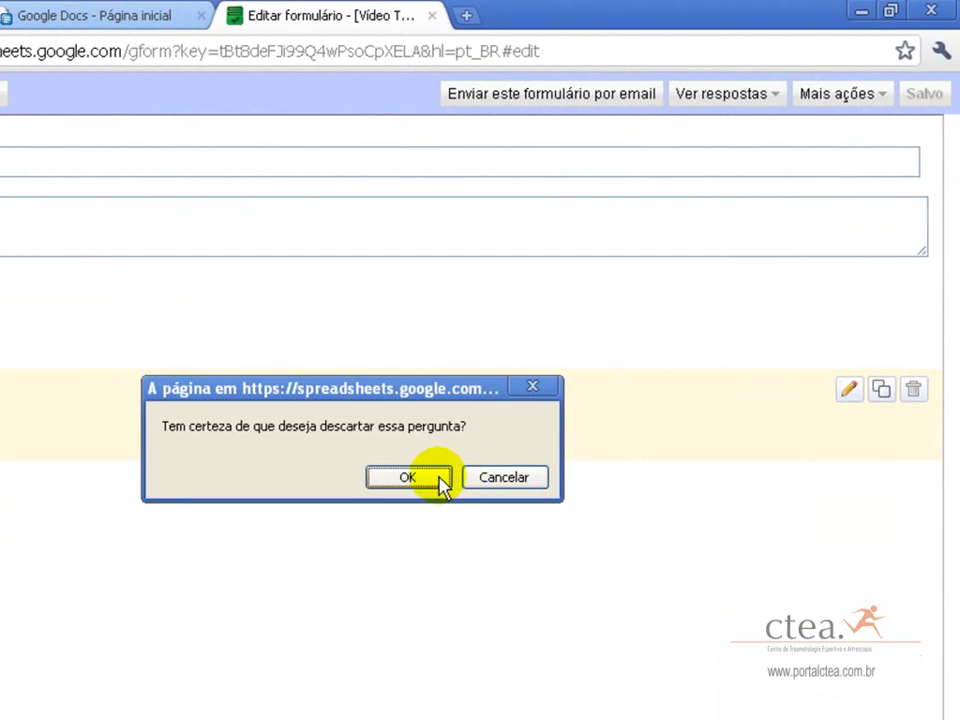
left_click(438, 478)
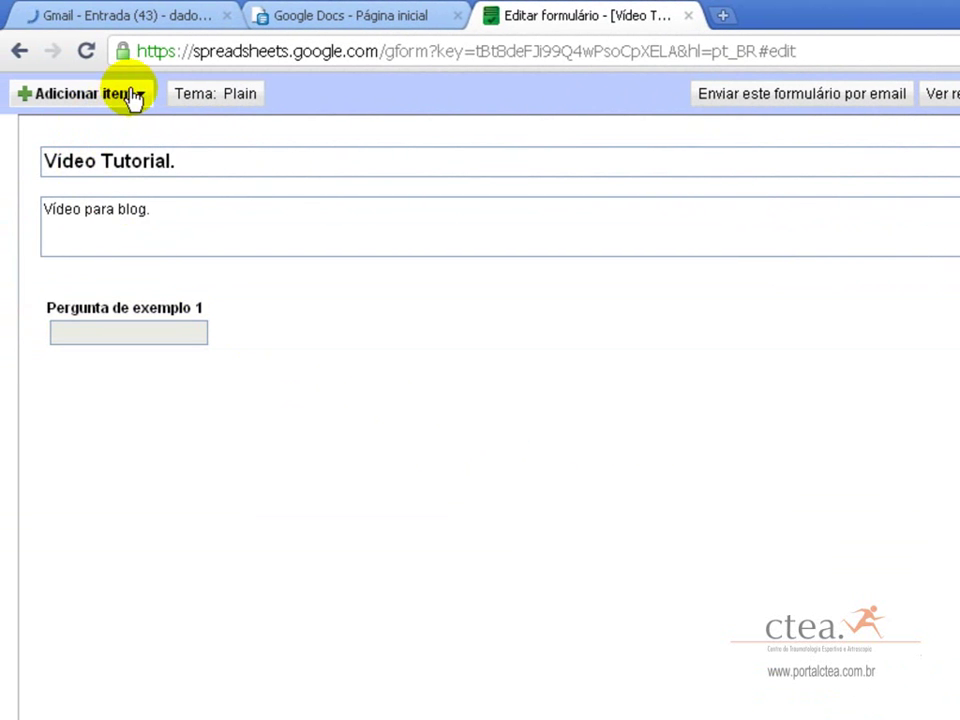
- Add a text question titled "Como voce descreve sua atividade fisica diaria?" with the help text "academia? futebol?"
left_click(123, 101)
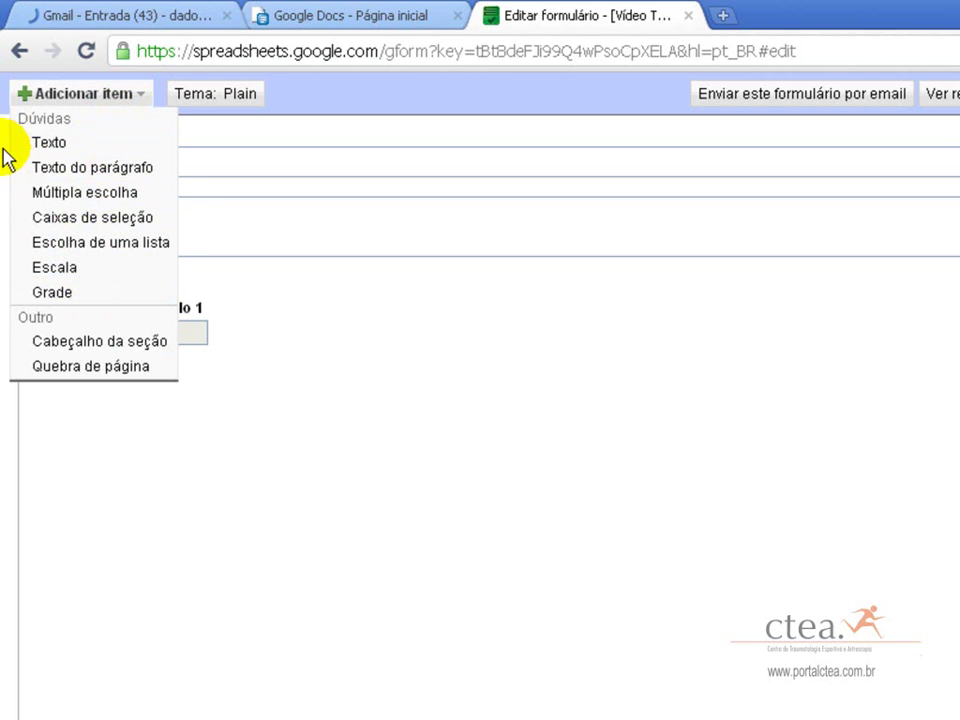
left_click(60, 146)
left_click(272, 397)
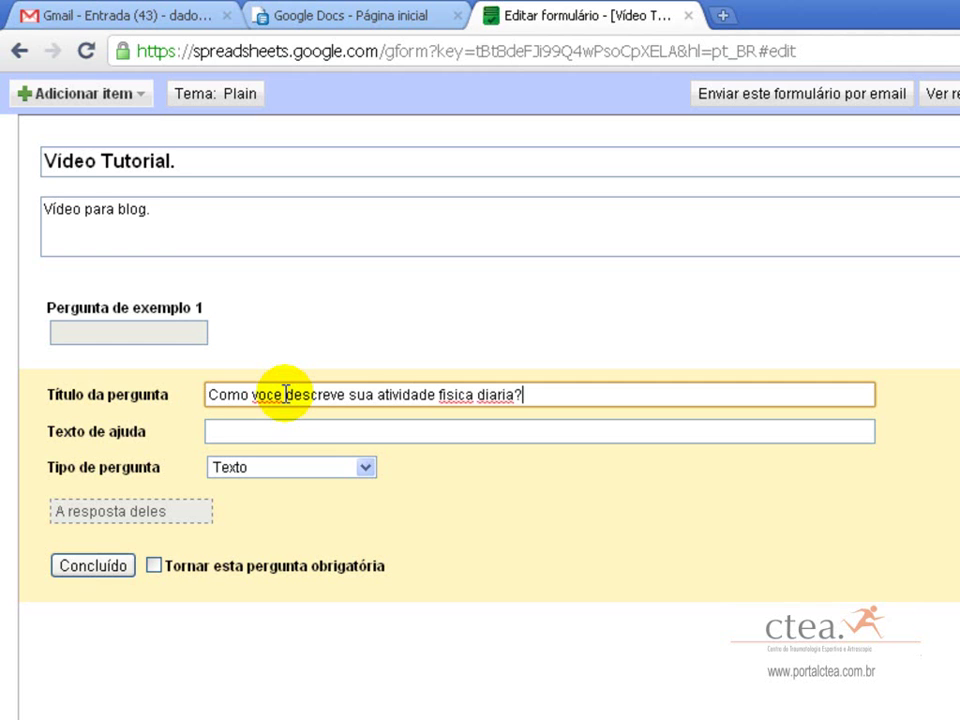
right_click(259, 407)
left_click(275, 418)
left_click(311, 424)
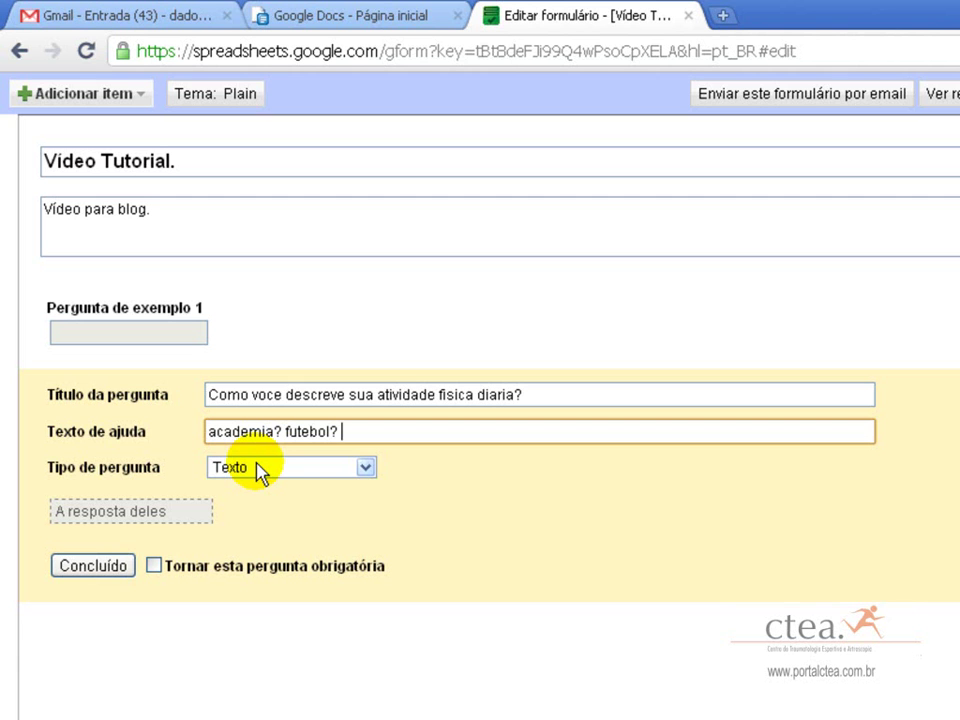
left_click(260, 473)
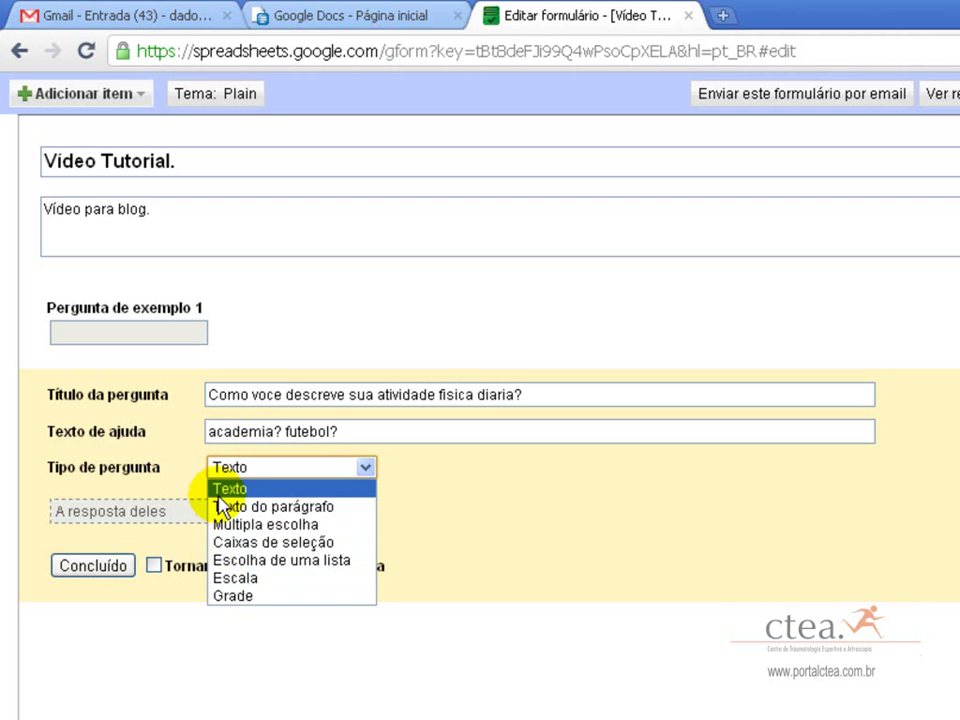
left_click(220, 490)
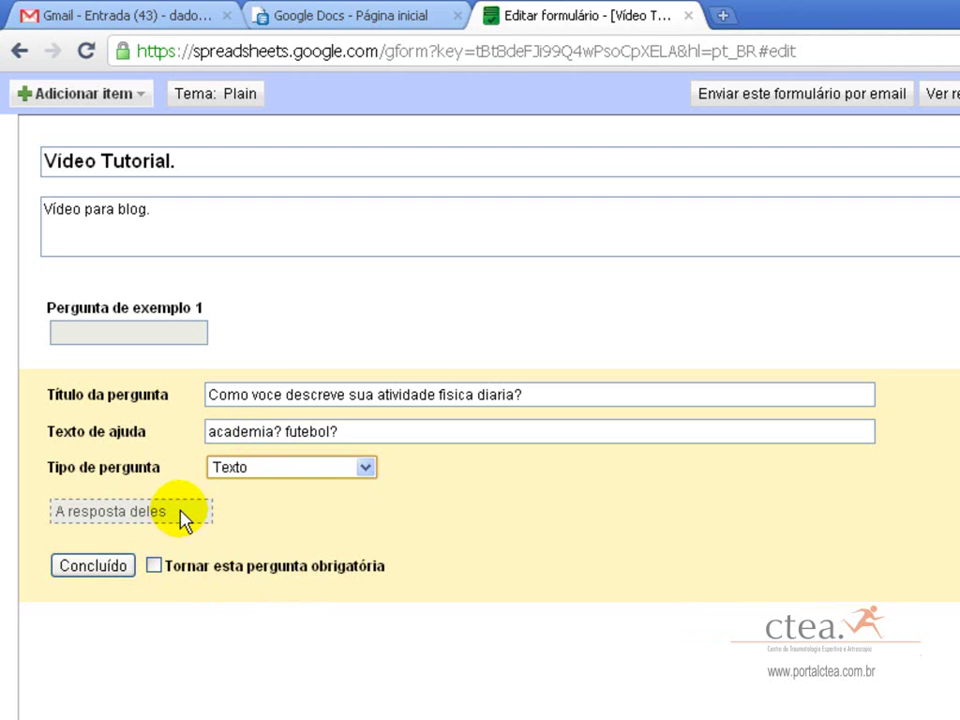
left_click(100, 568)
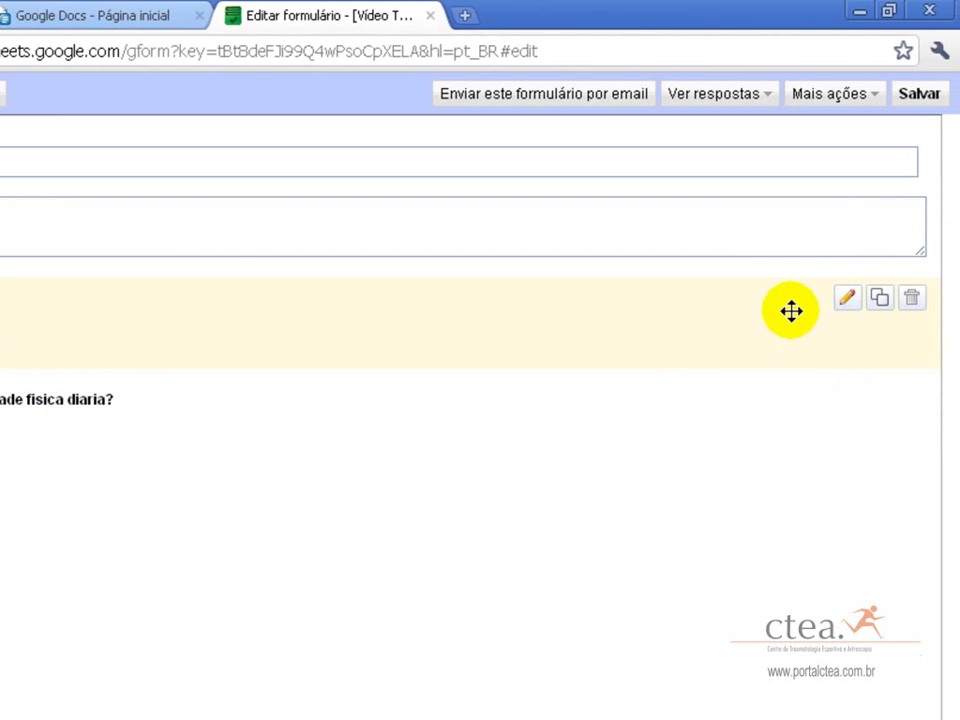
- Delete the remaining sample question, "Pergunta de exemplo 1", and accept discarding it
left_click(911, 300)
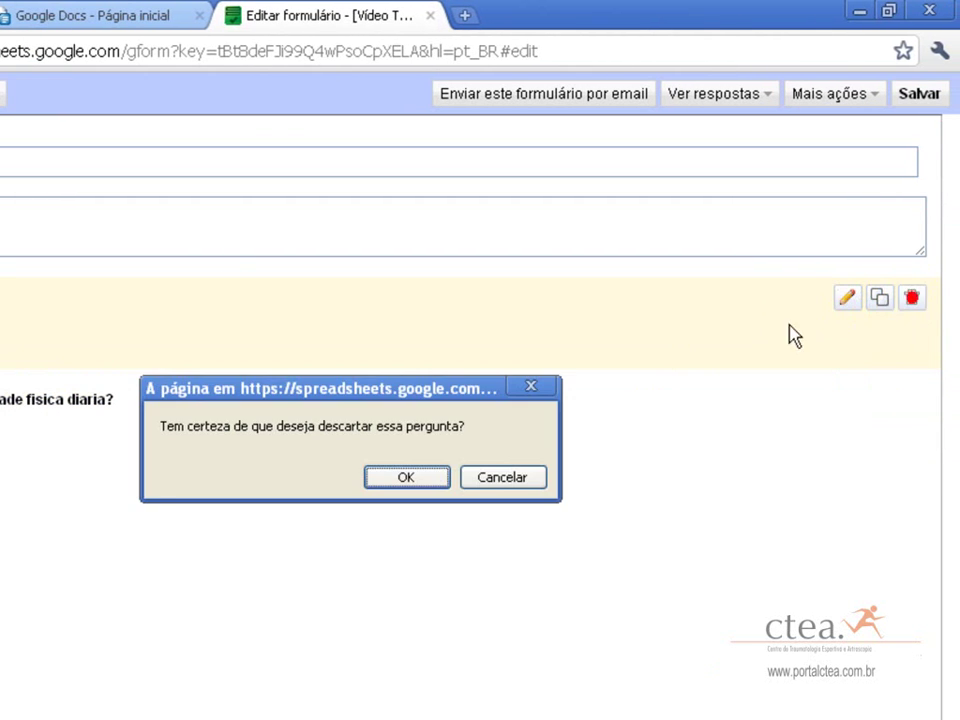
left_click(397, 474)
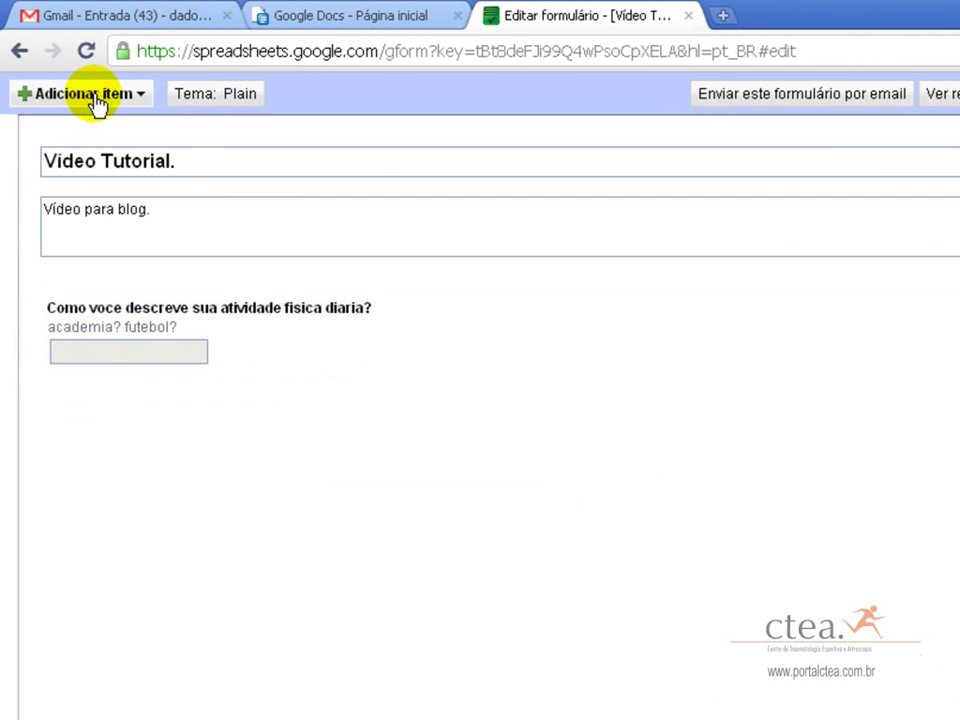
- Add a required multiple-choice question titled "Sexo" with the options "masculino" and "feminino"
left_click(90, 97)
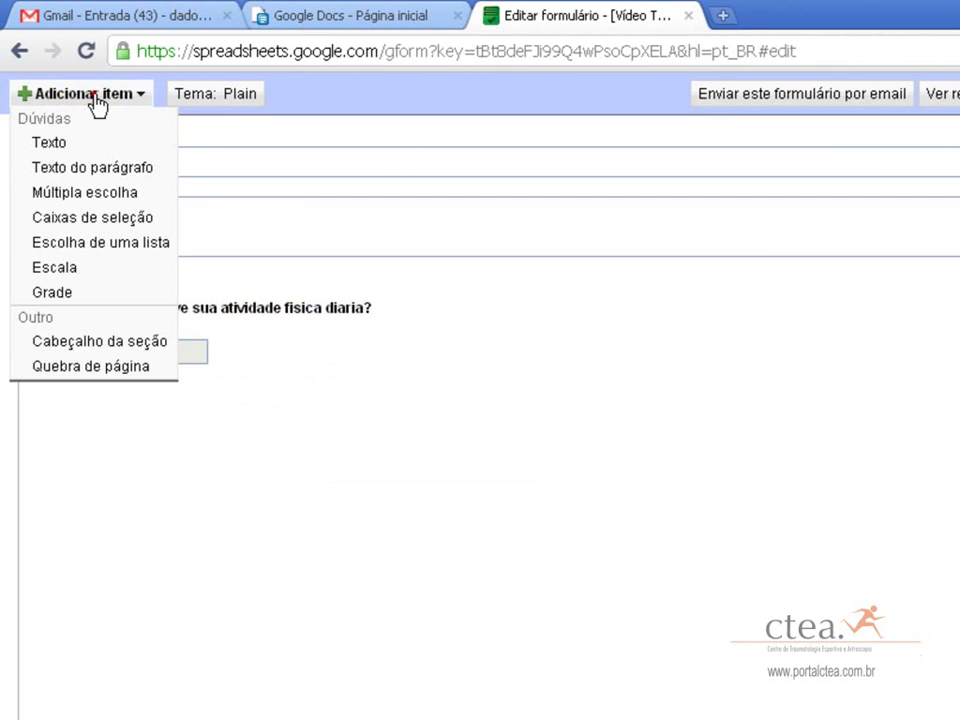
left_click(92, 192)
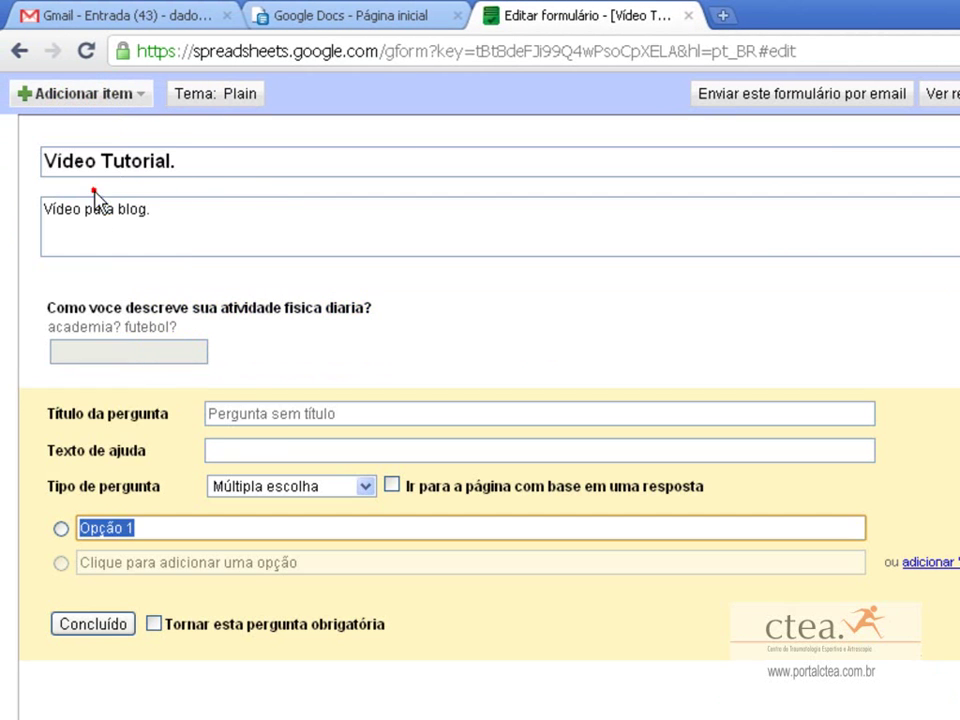
left_click(268, 414)
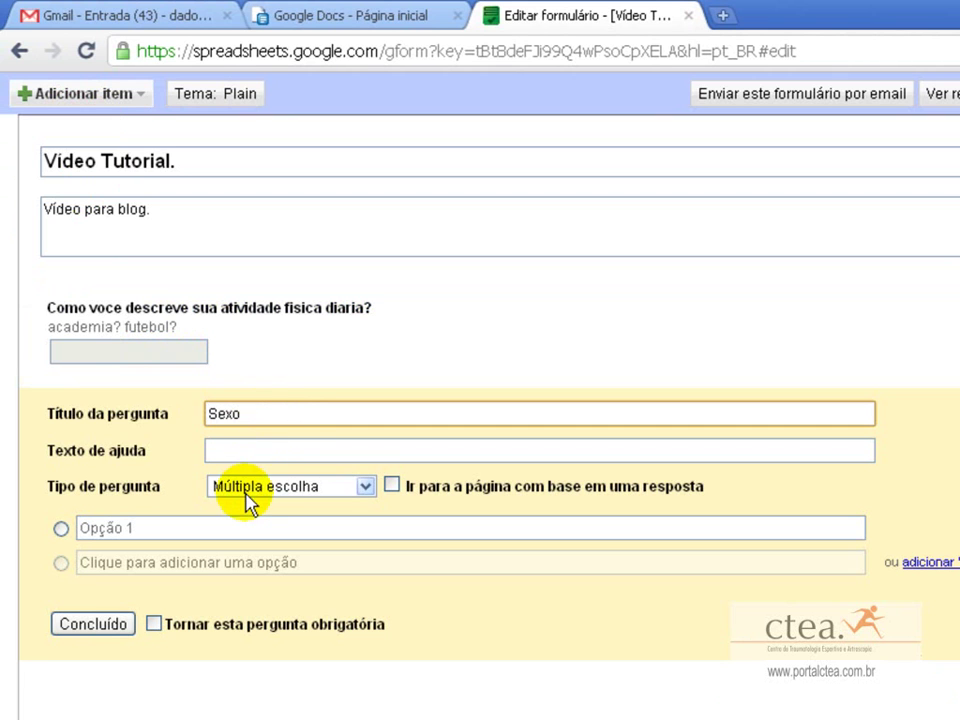
left_click(186, 525)
type("masculino")
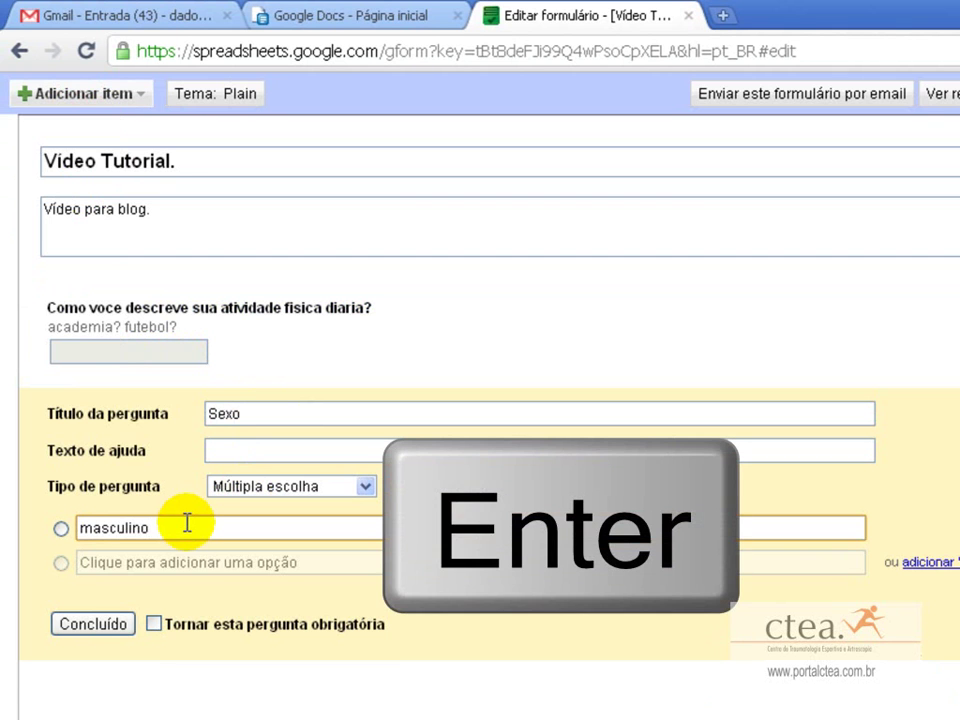
key("Return")
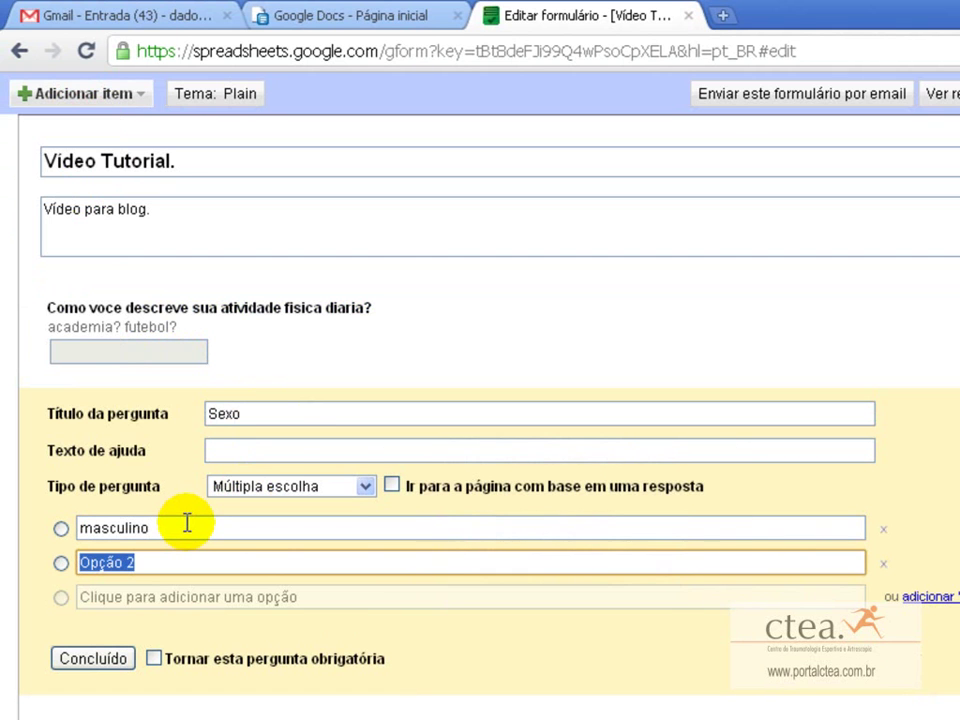
type("feminino")
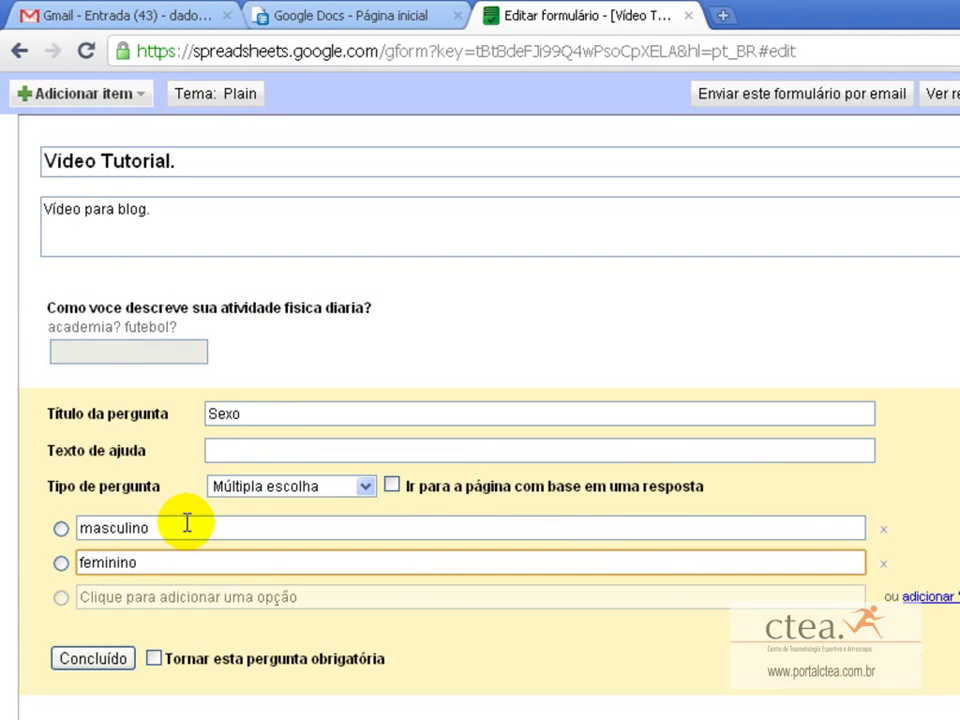
left_click(152, 659)
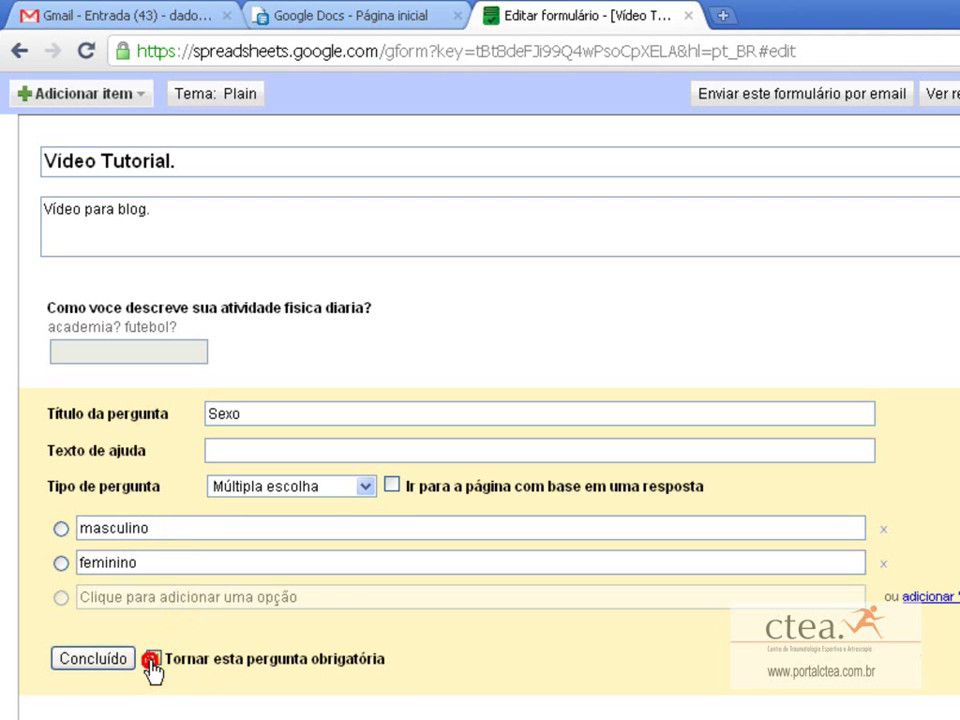
left_click(118, 658)
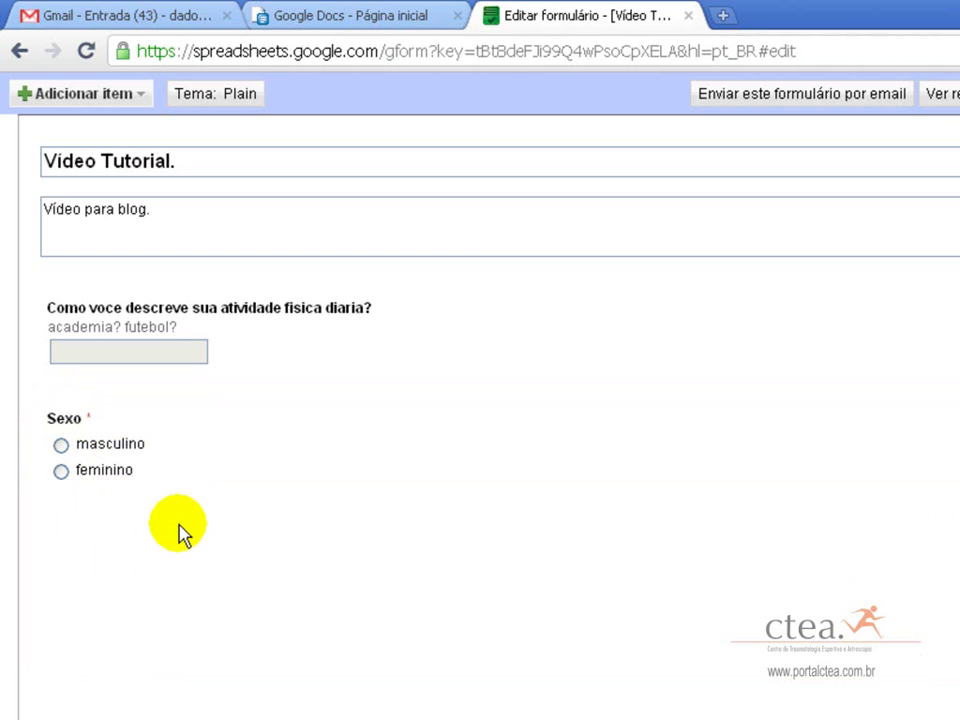
- Add a page break after the Sexo question with the page title "Parte II" and no description
left_click(126, 100)
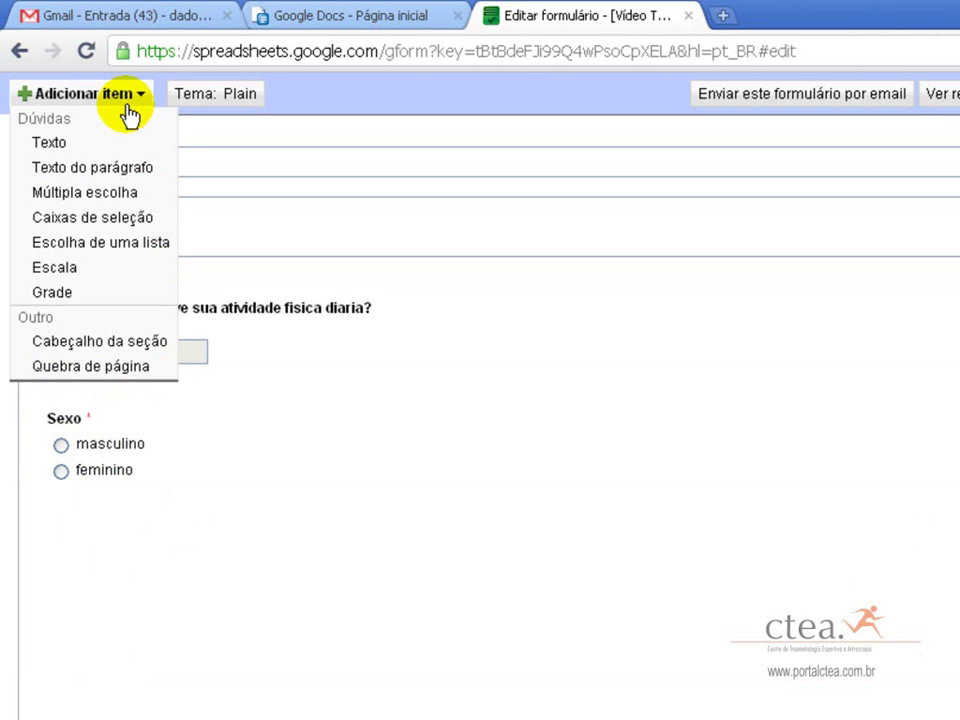
left_click(128, 368)
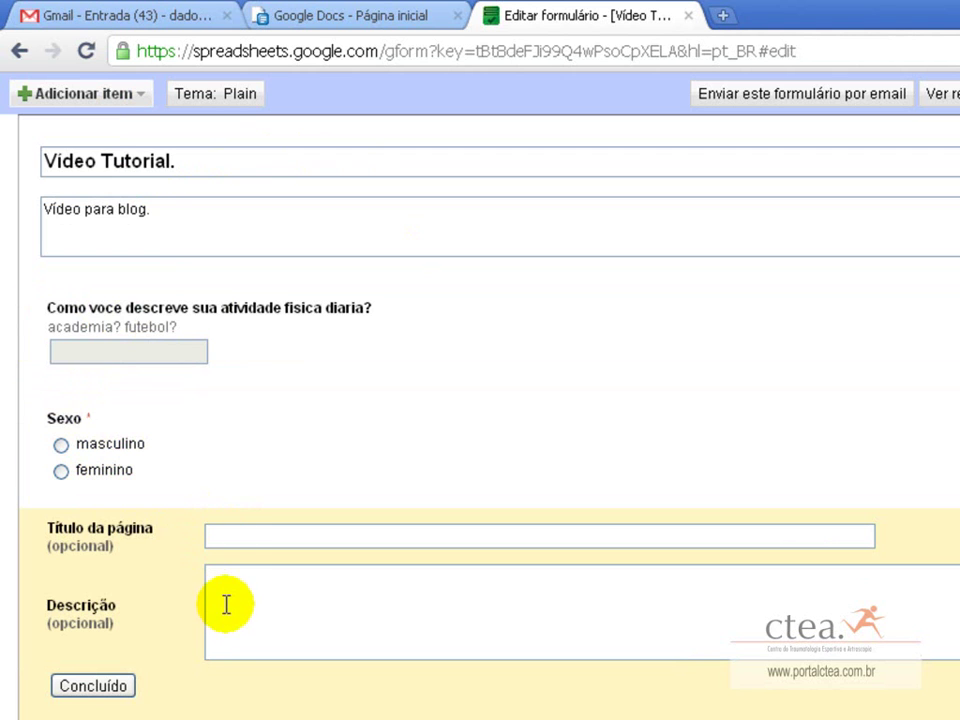
left_click(253, 541)
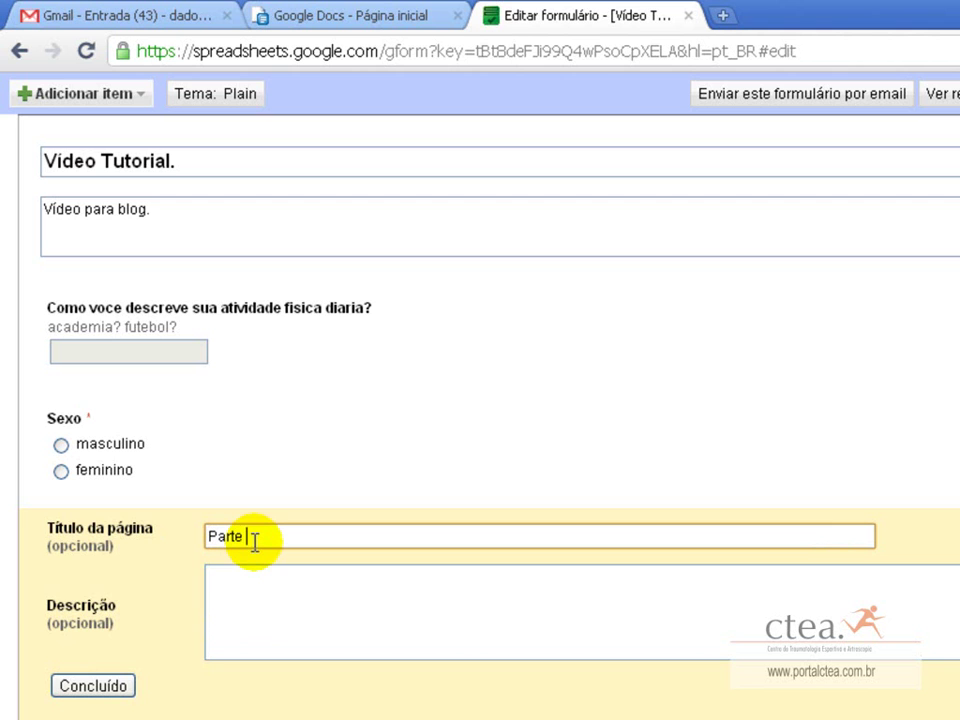
type("Parte II")
key("Tab")
left_click(242, 606)
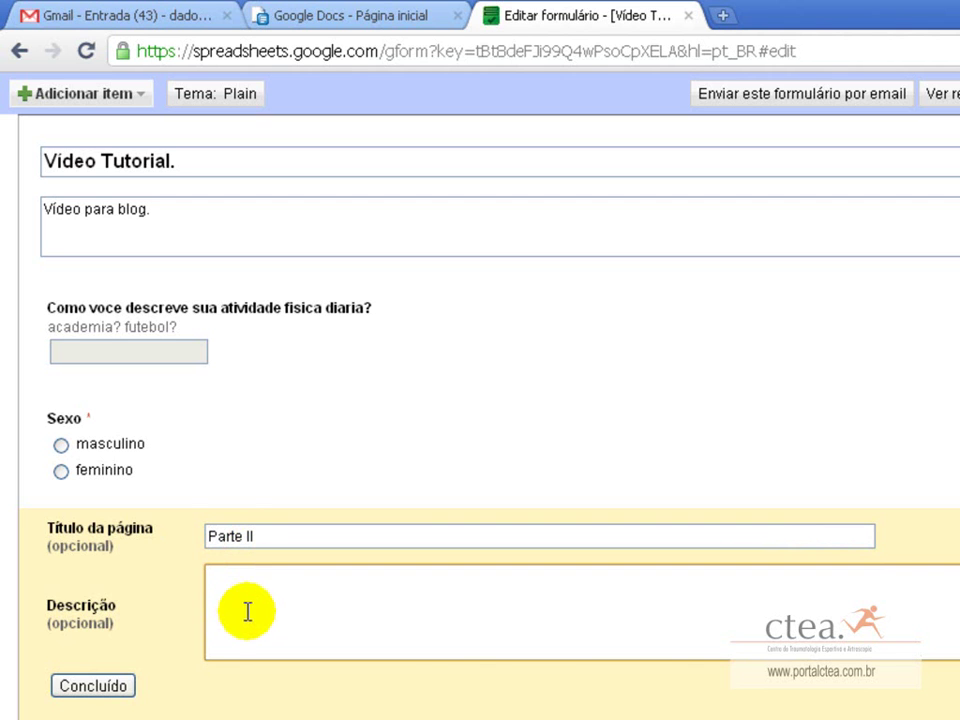
left_click(124, 686)
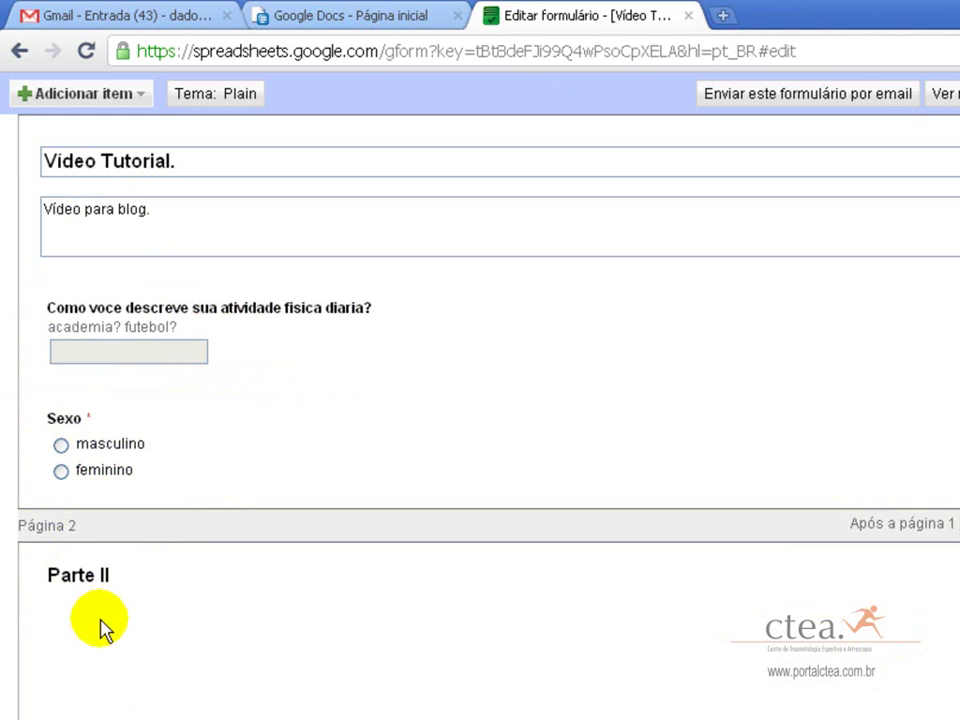
- Add a scale question titled "Numero de filhos:" on page 2, with a scale from 1 to 9
left_click(85, 93)
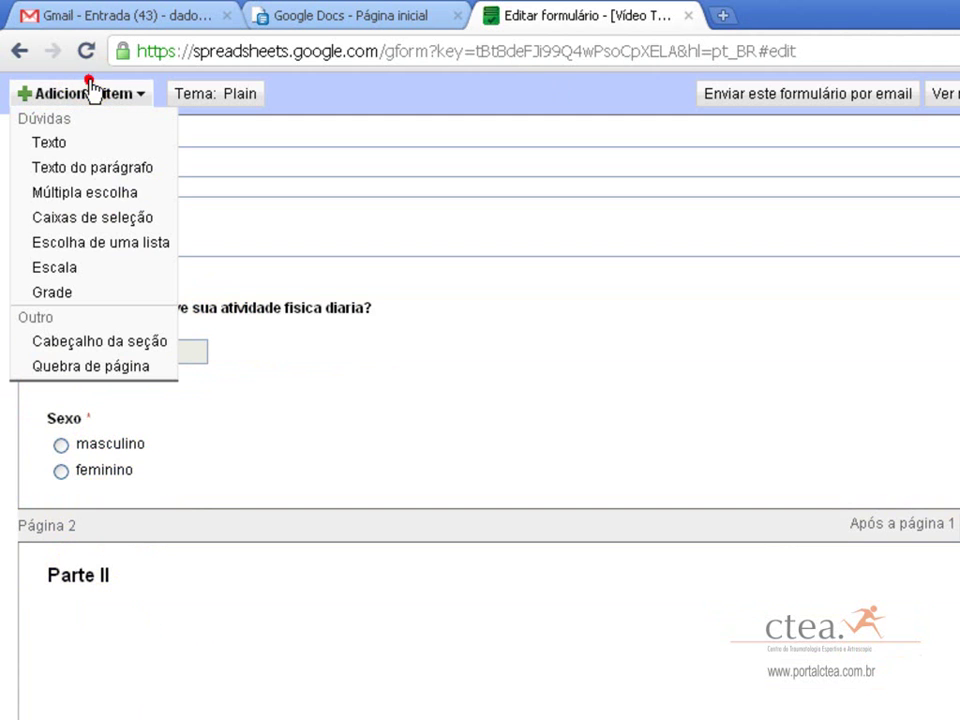
left_click(75, 267)
left_click(247, 517)
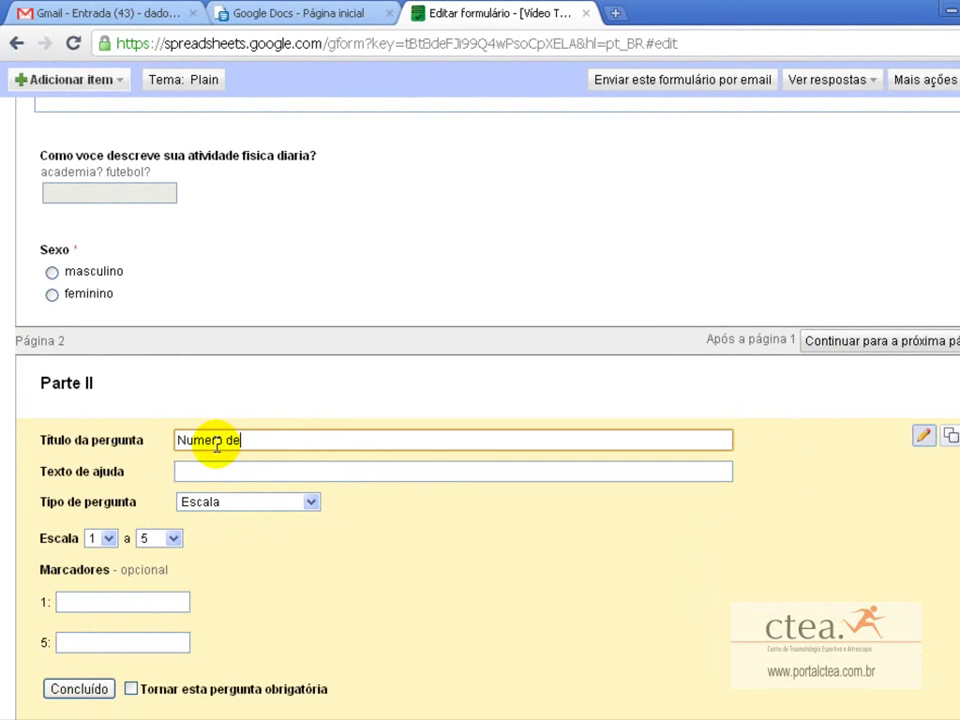
type("Numero de filhos:")
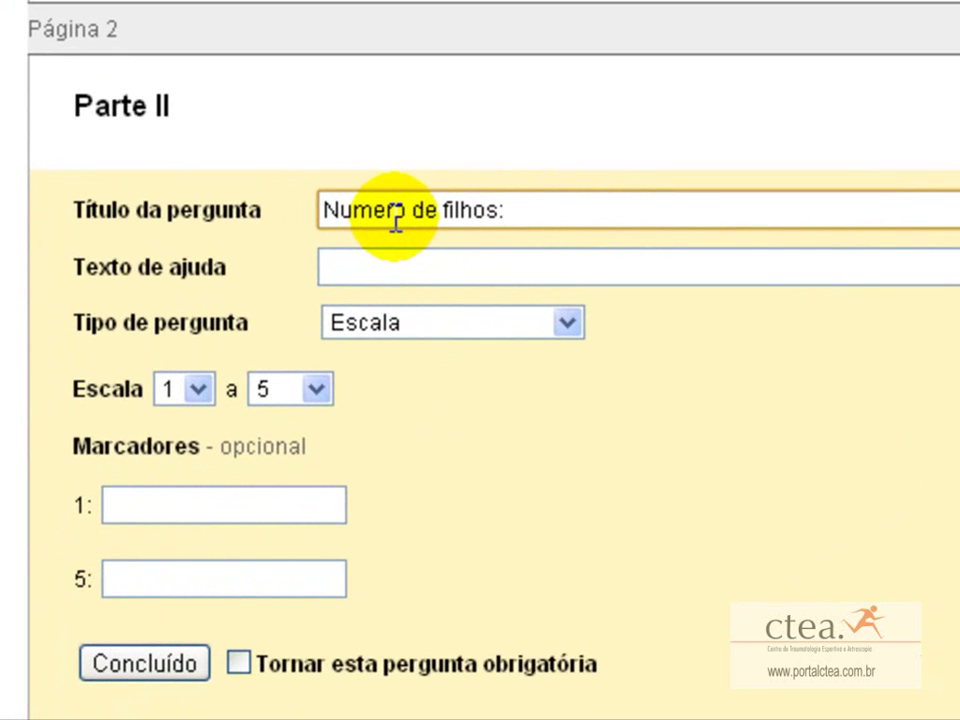
left_click(306, 396)
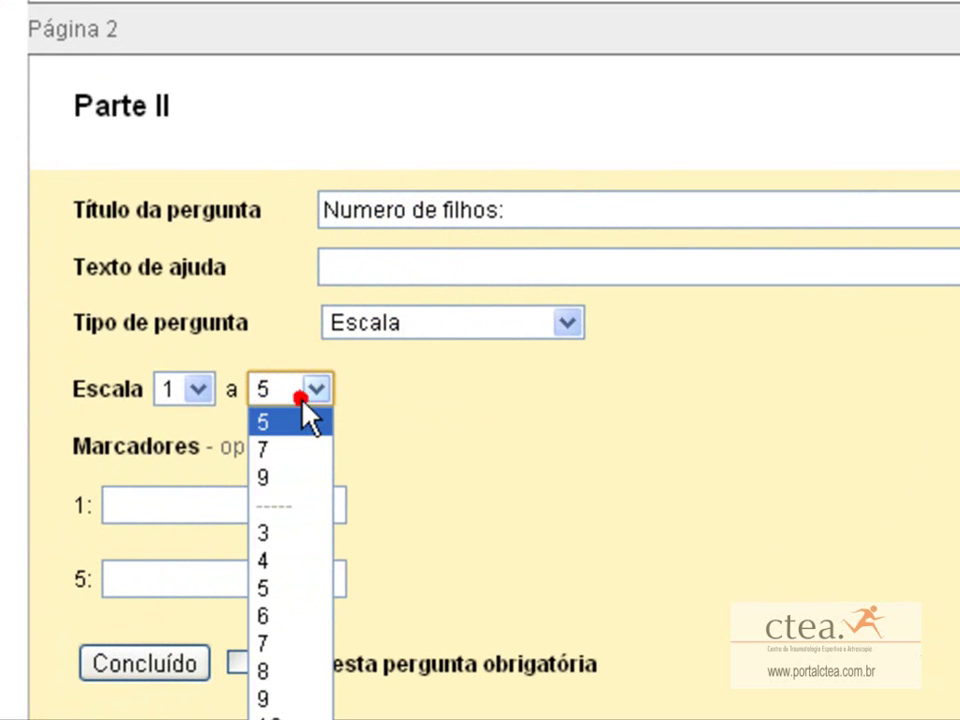
left_click(302, 482)
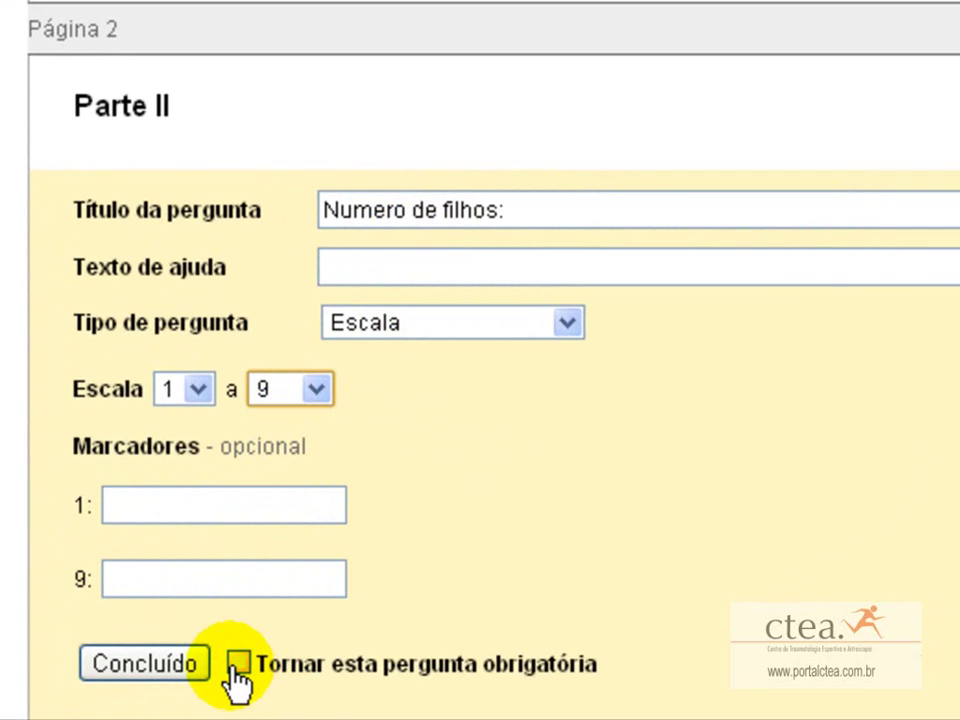
left_click(198, 668)
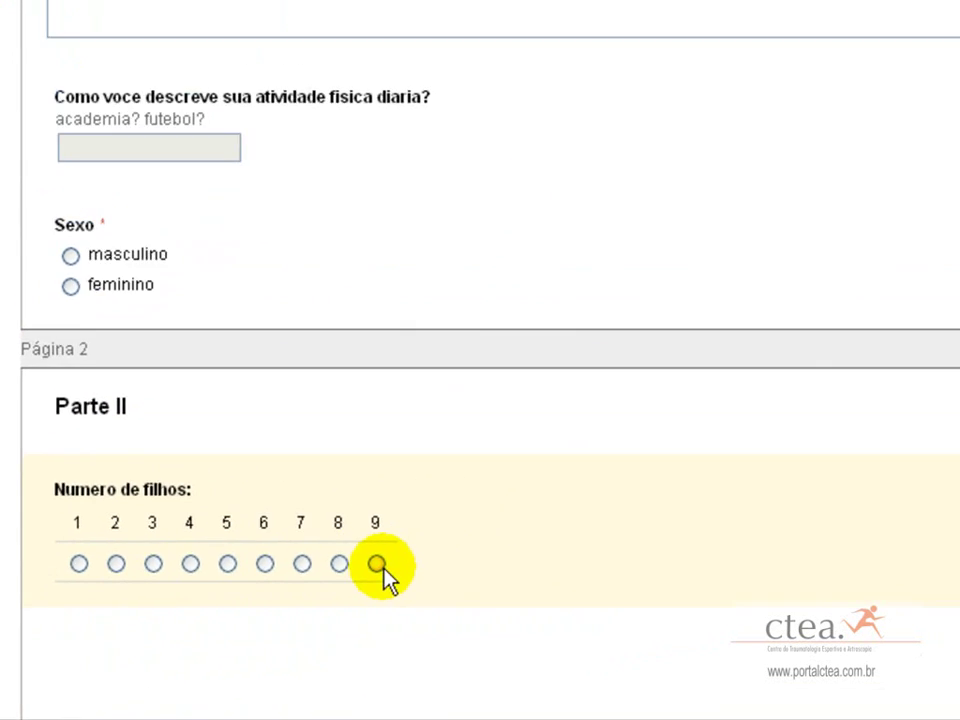
- Add a section header reading "Parte III" below the scale question, without a description
left_click(120, 28)
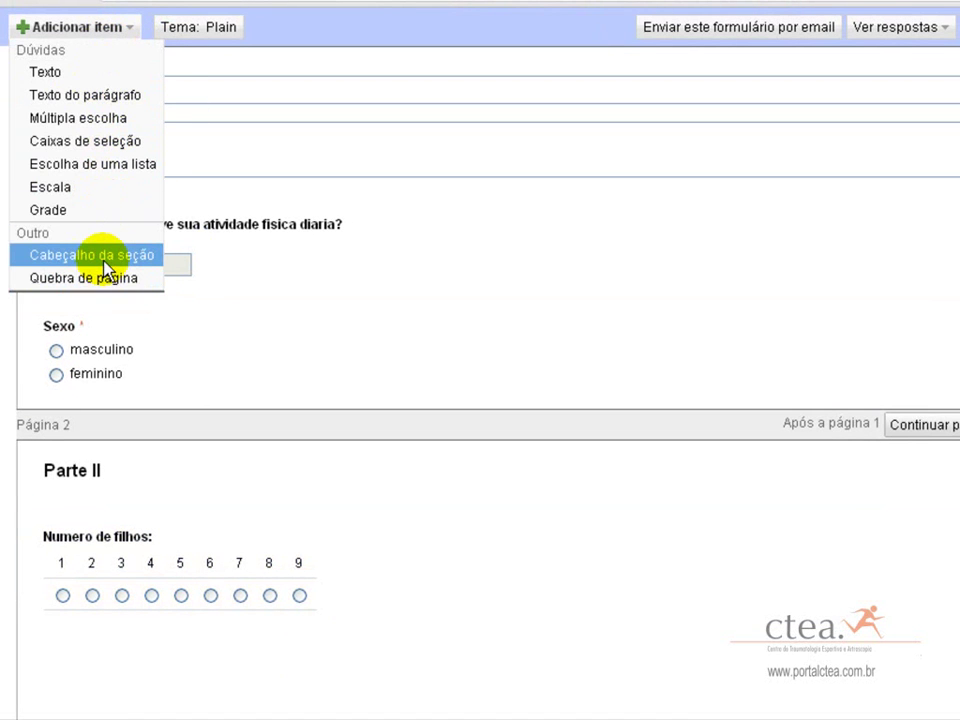
left_click(130, 257)
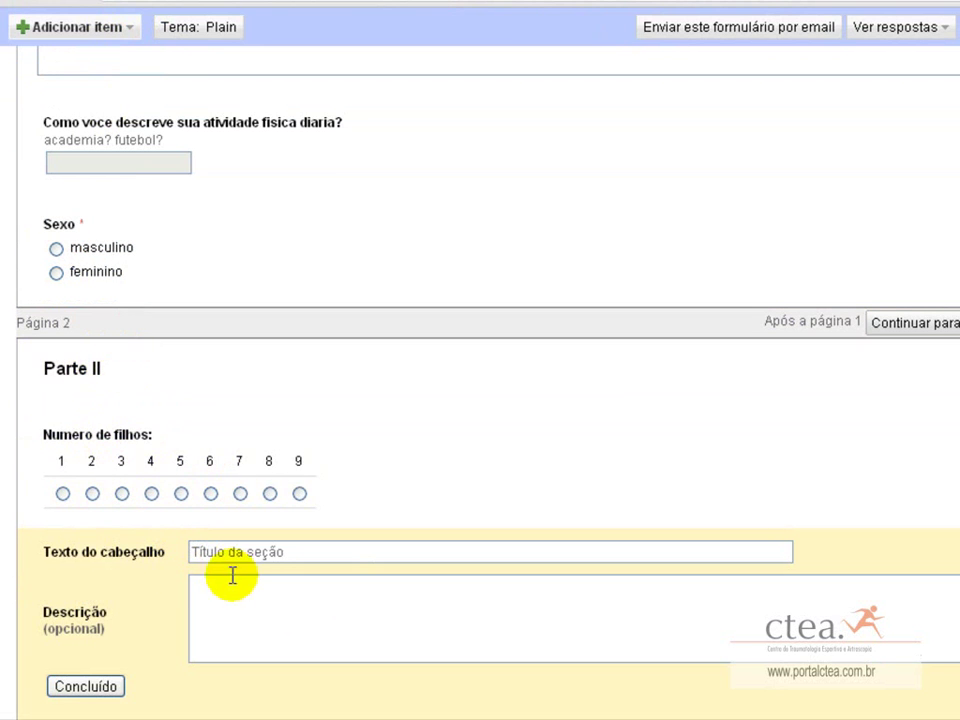
left_click(265, 556)
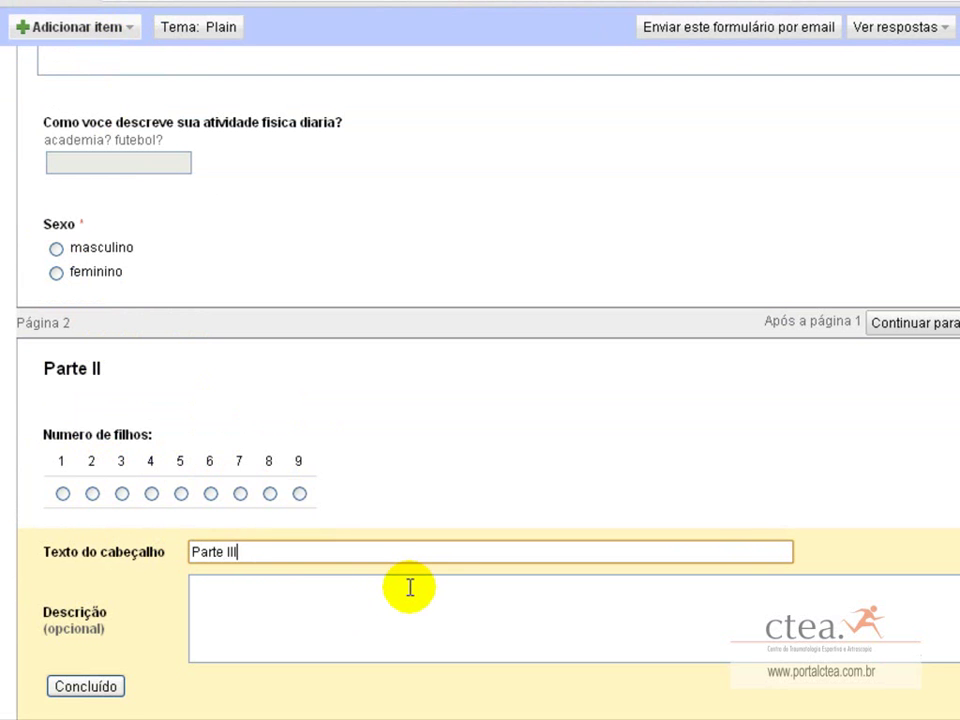
left_click(110, 686)
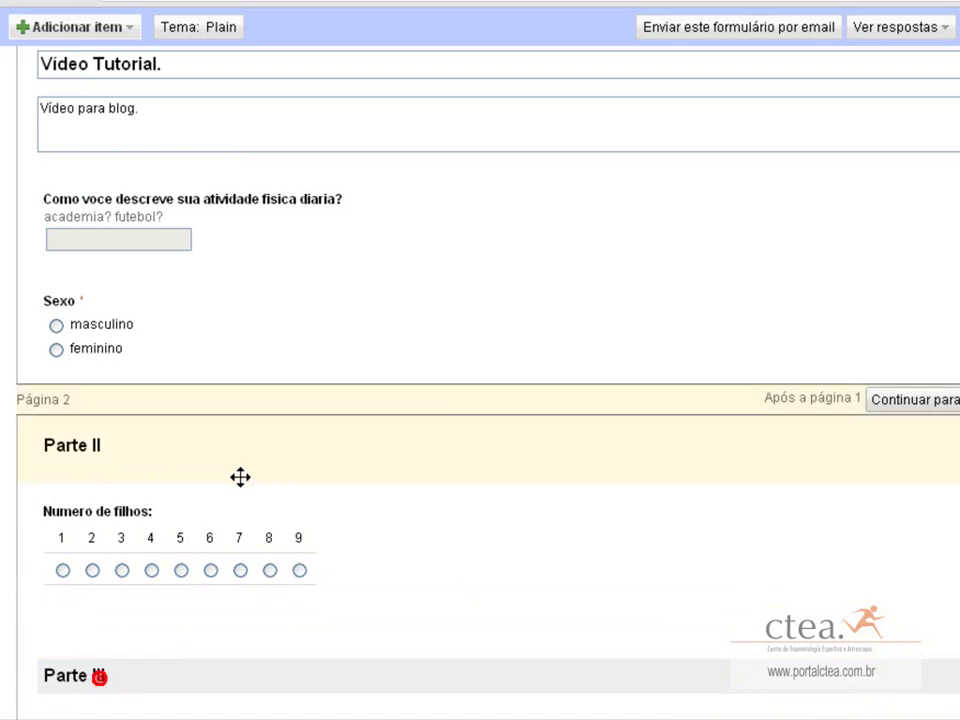
- Add a checkbox question titled "Qual a sua renda mensal." under Parte III with the options "ate 10 mil reais" and "acima de 10 mil reais"
left_click(78, 27)
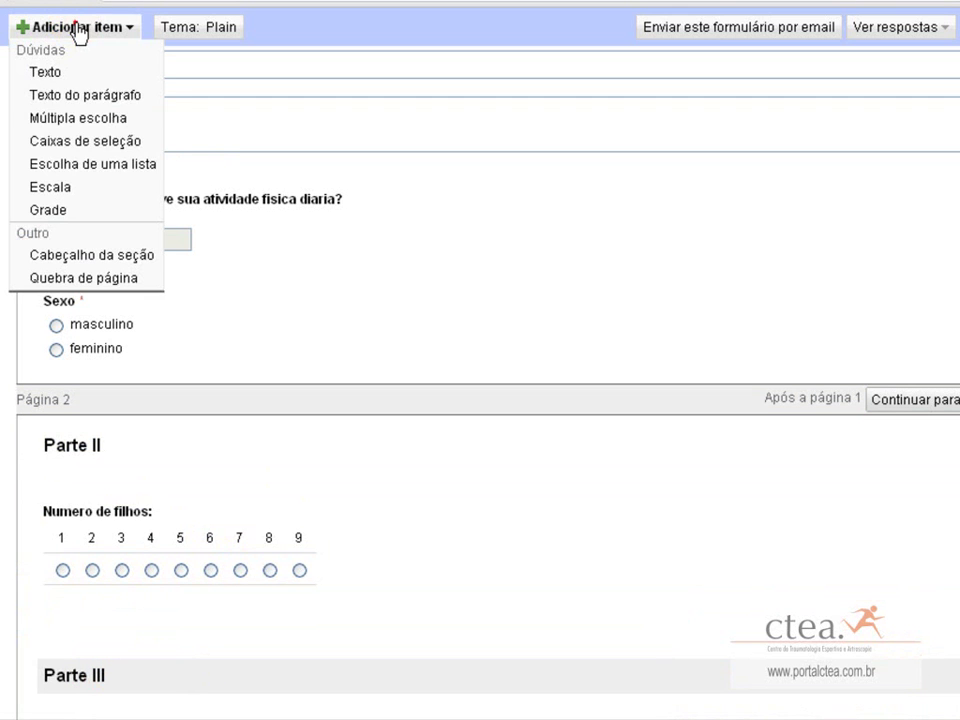
left_click(86, 140)
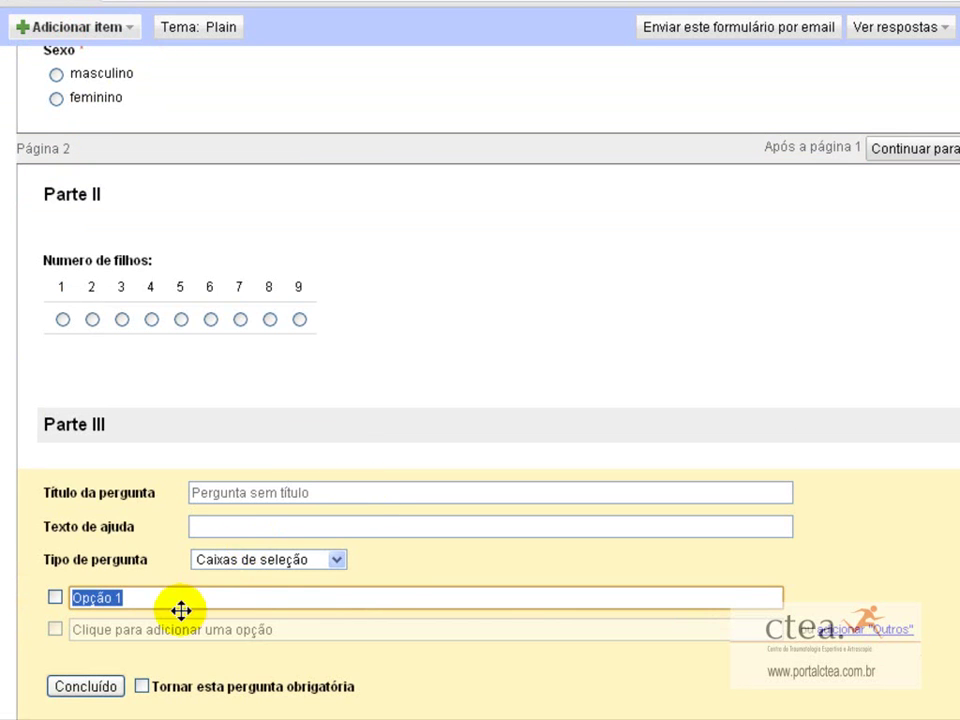
left_click(266, 494)
type("Qual a sua renda mensal.")
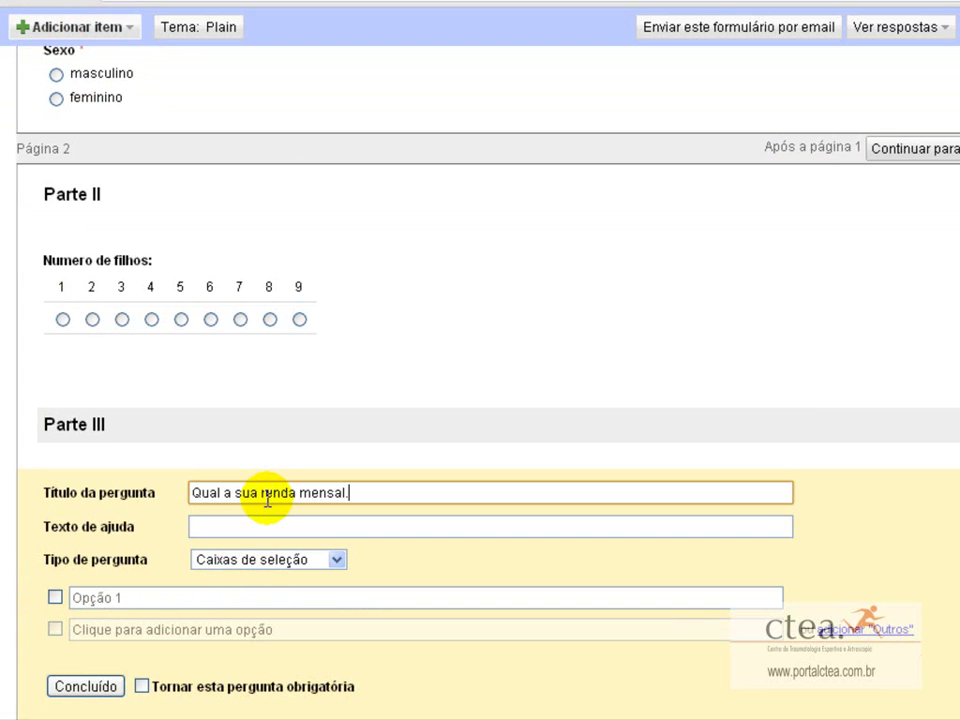
left_click(193, 601)
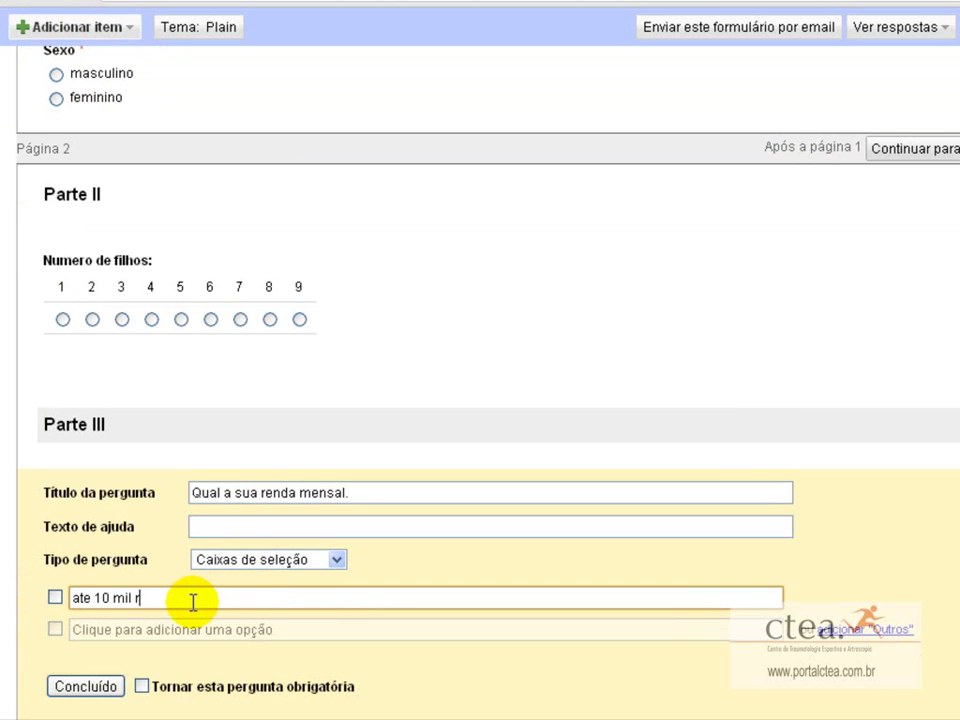
key("Return")
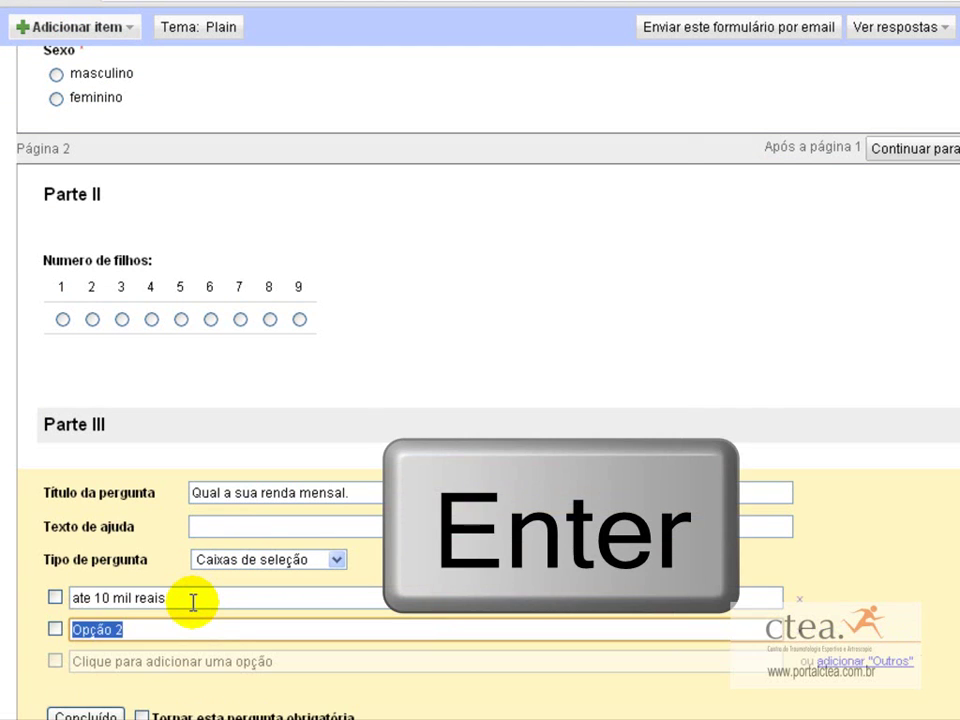
type("acima de 10 m")
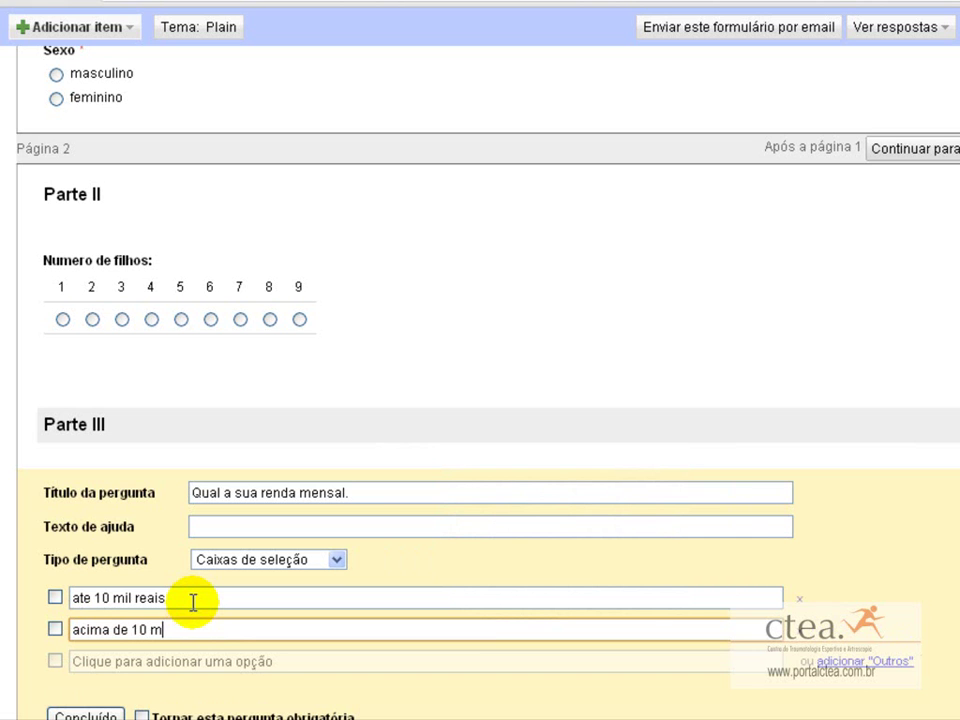
type("il reais")
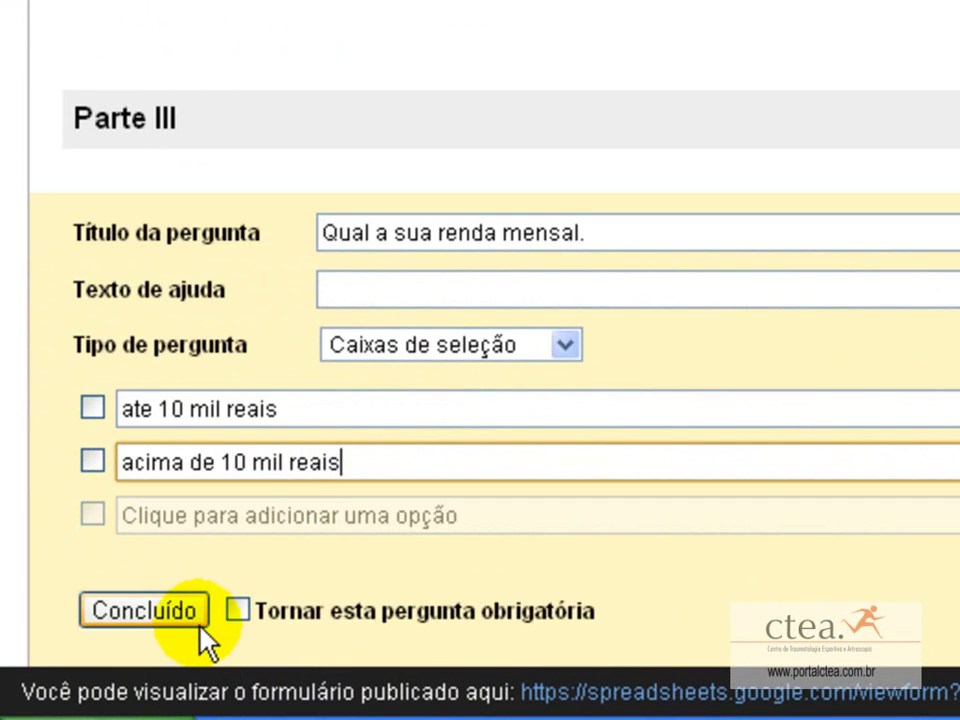
left_click(200, 662)
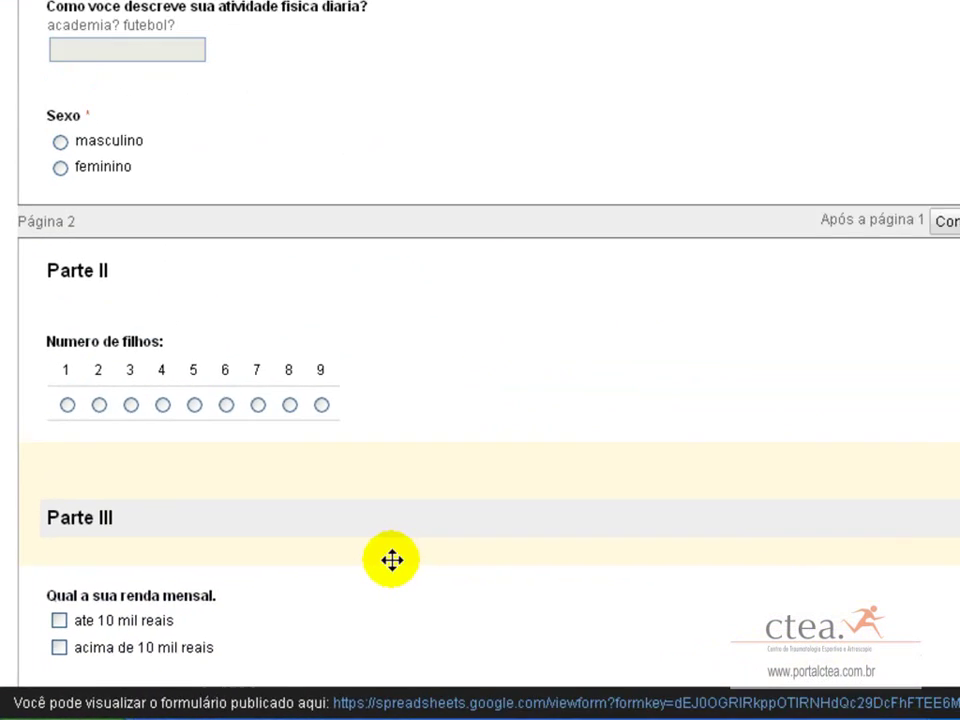
- Review the form's questions and sections, and save the form
scroll(190, 332, "up", 3)
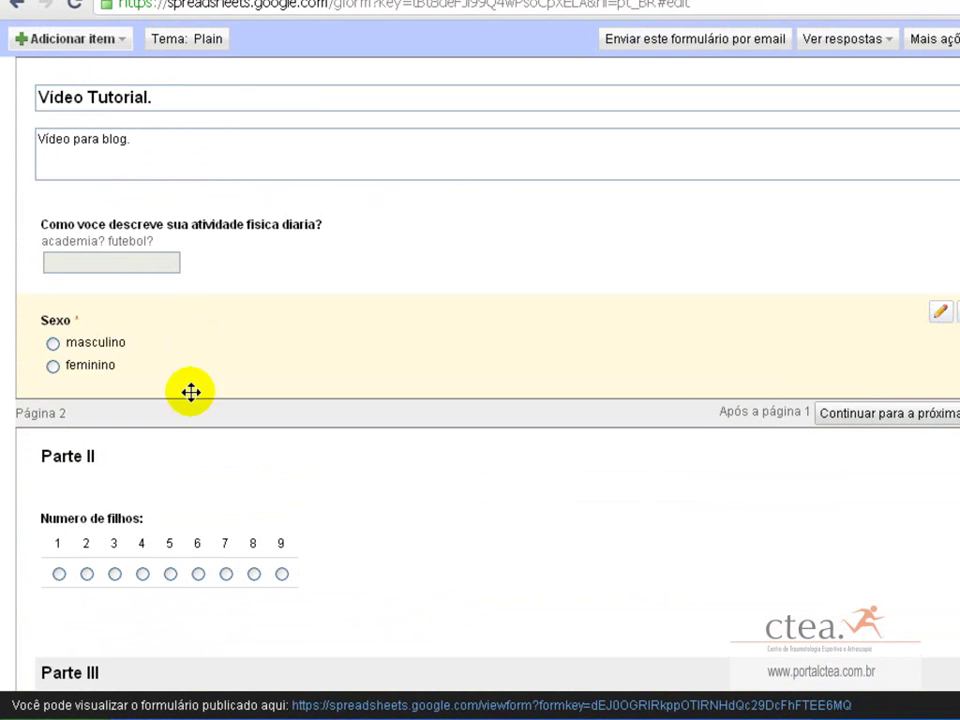
scroll(190, 332, "down", 1)
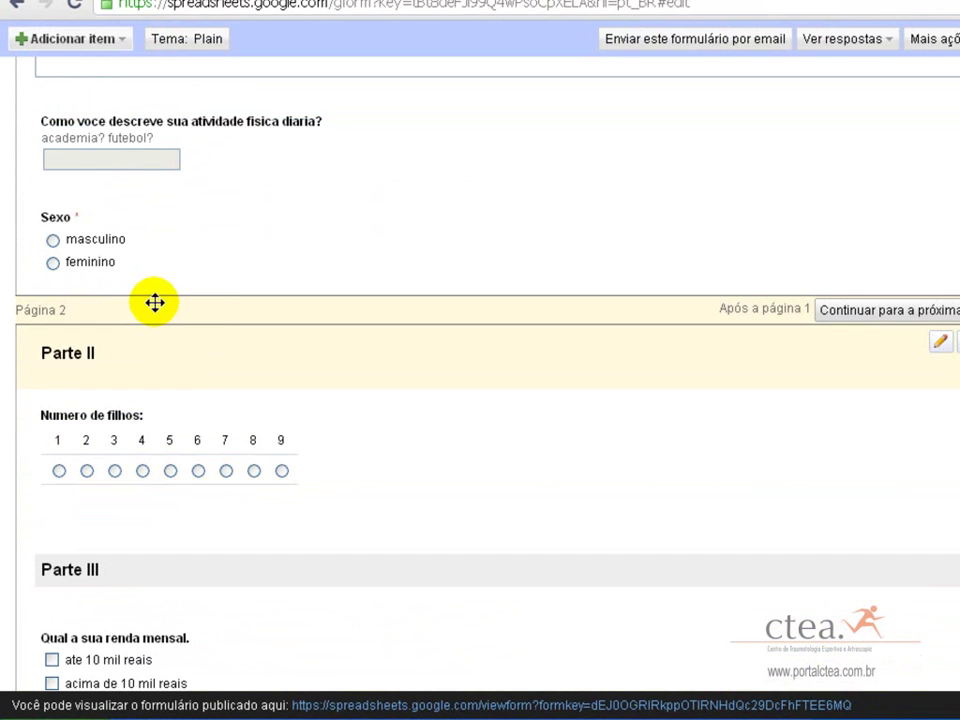
scroll(130, 469, "up", 1)
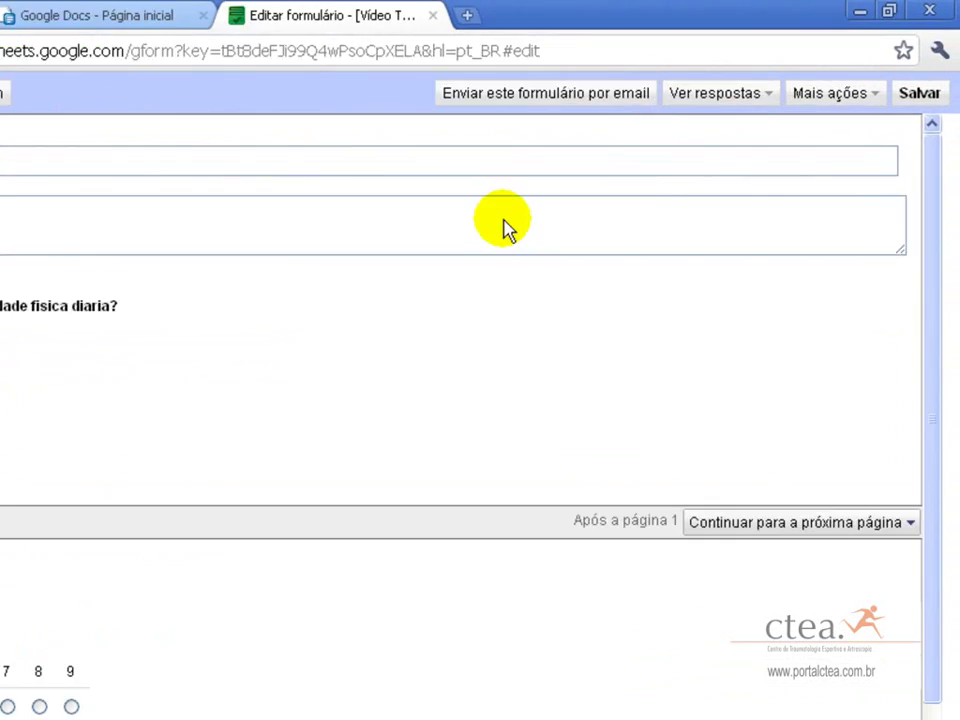
left_click(880, 175)
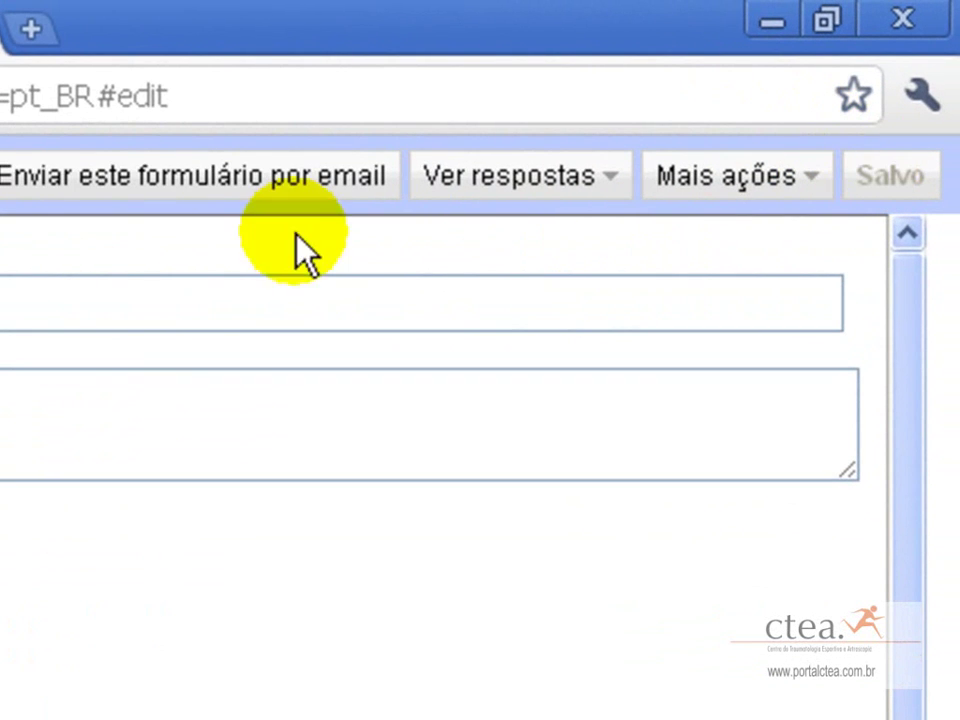